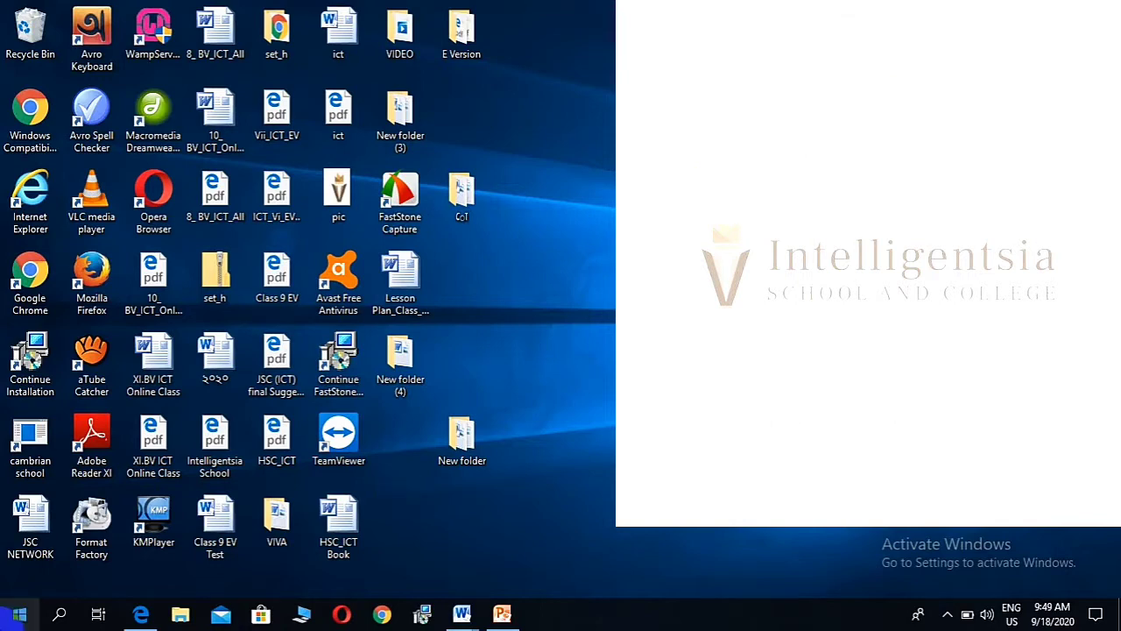
- Show all Start menu programs and expand the Microsoft Office folder to list Word 2010
click(21, 616)
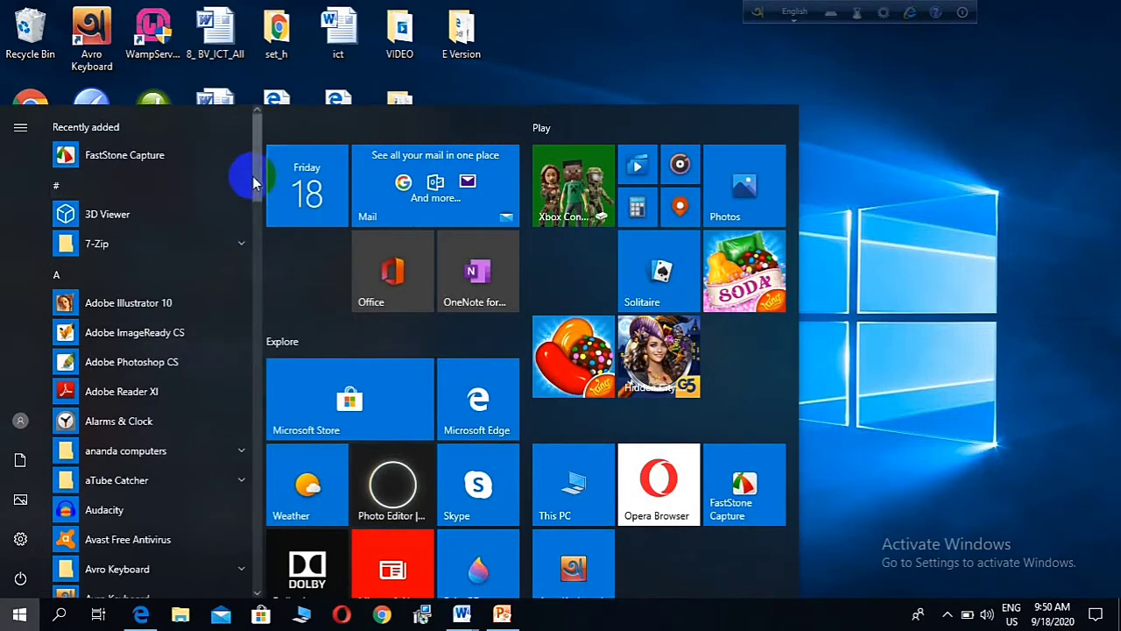
click(253, 197)
scroll(145, 205, down, 15)
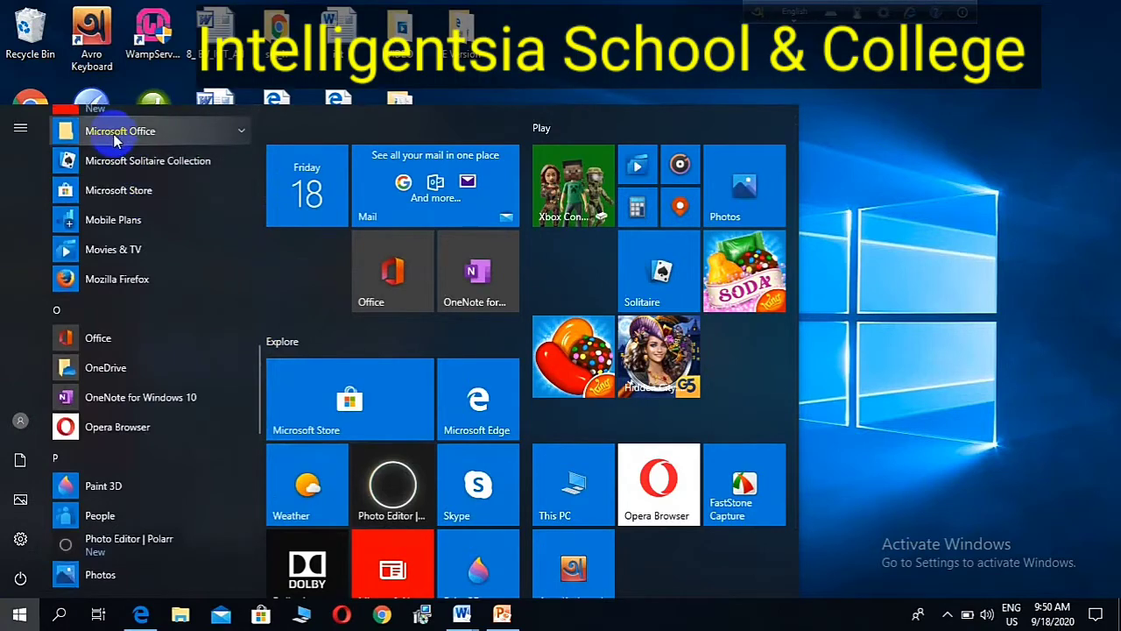
click(191, 137)
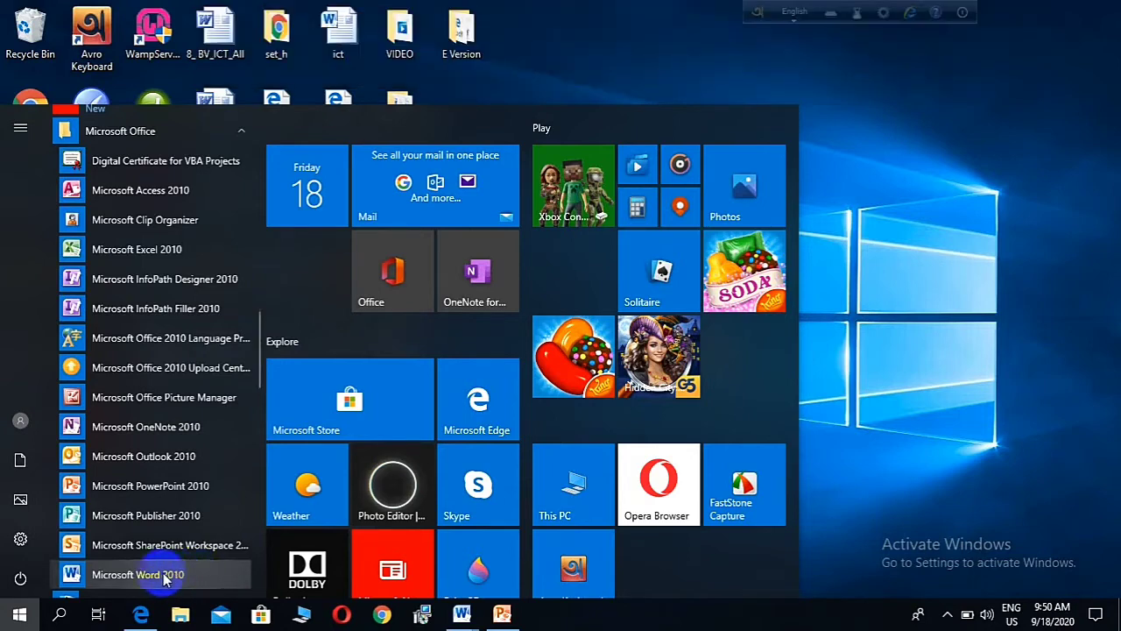
- Launch Word 2010 maximized with a blank document and a 72 pt font size
click(138, 575)
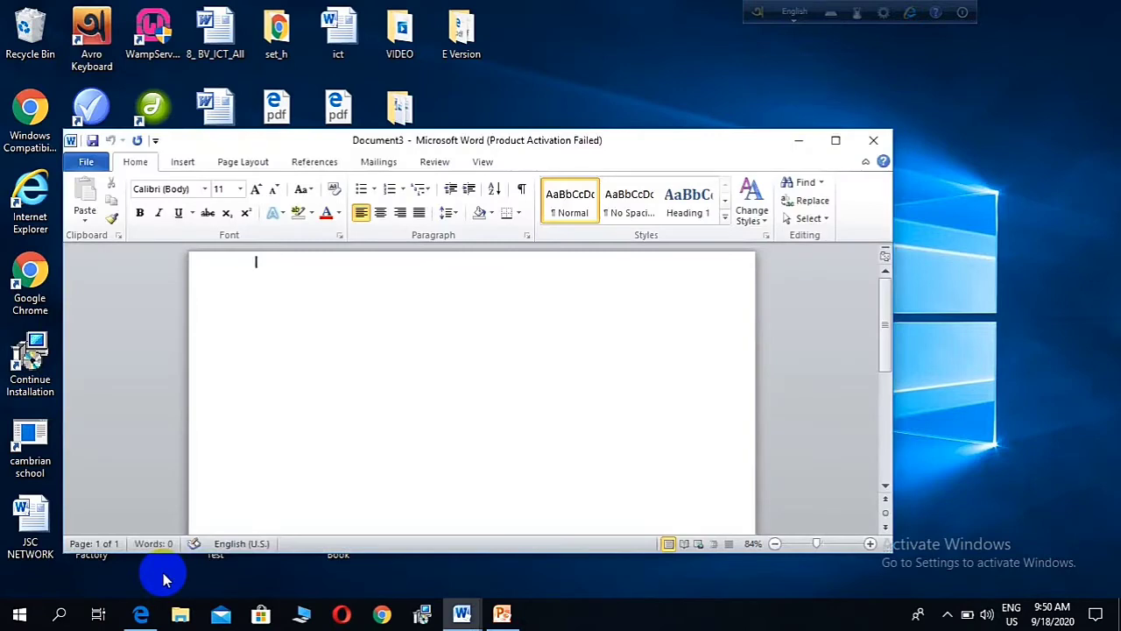
click(840, 140)
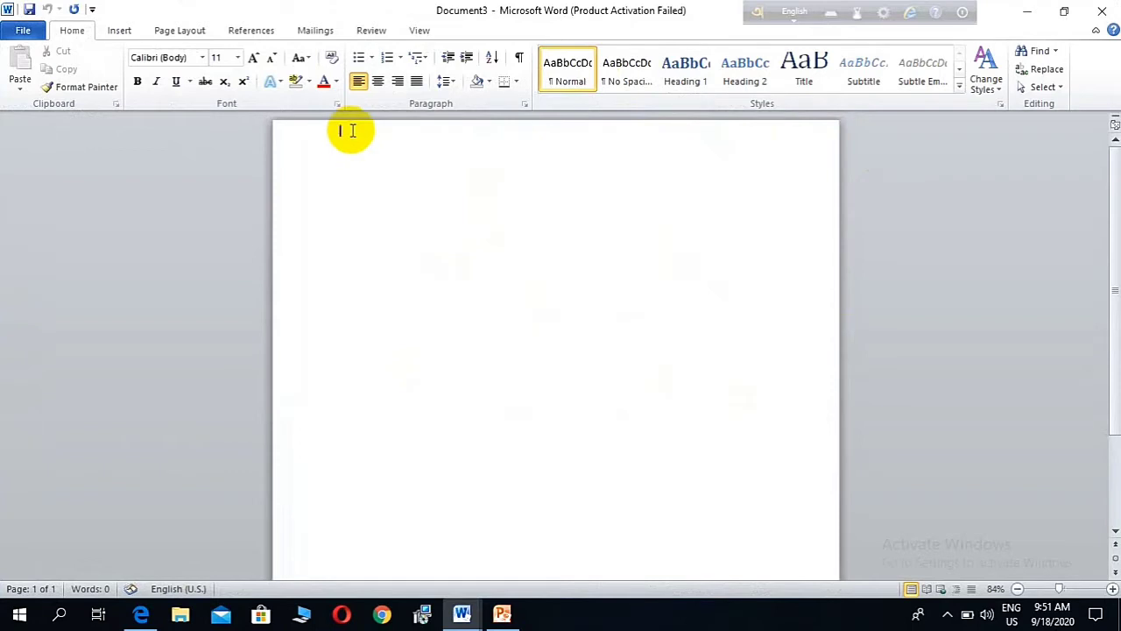
click(236, 58)
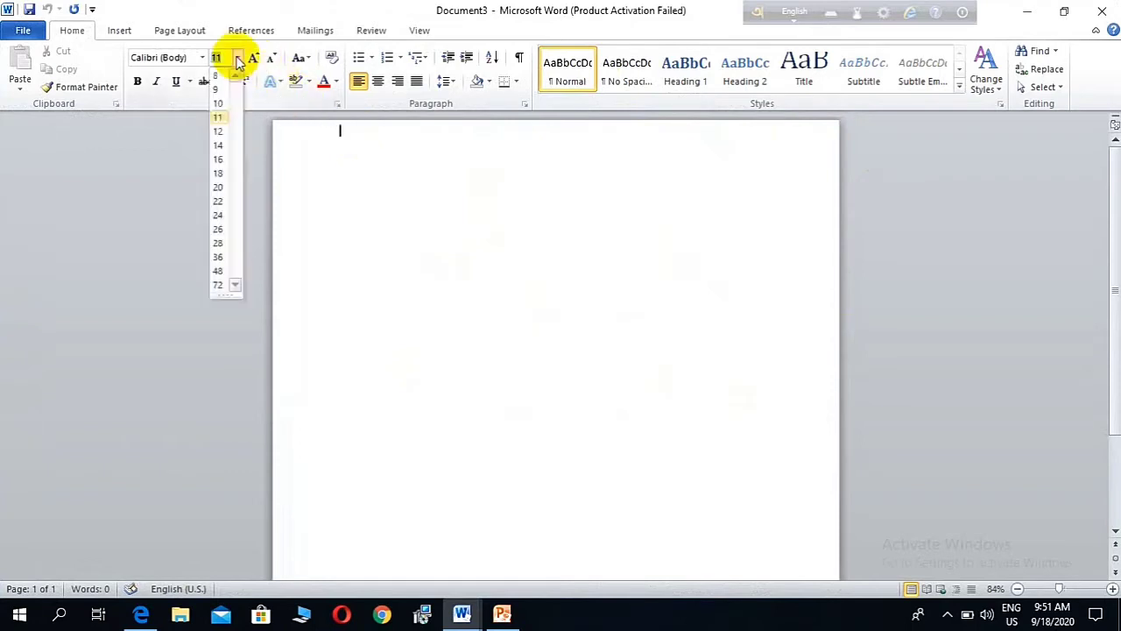
click(218, 285)
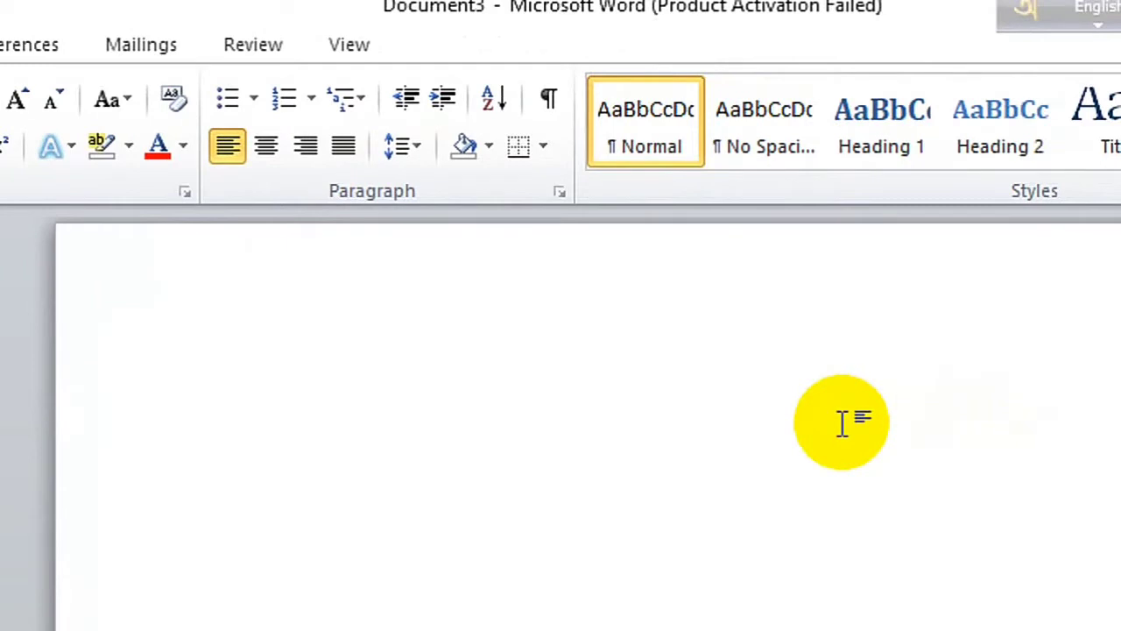
- Type 'Intelligentsia School & College' at 72 pt on the blank page
text(Int)
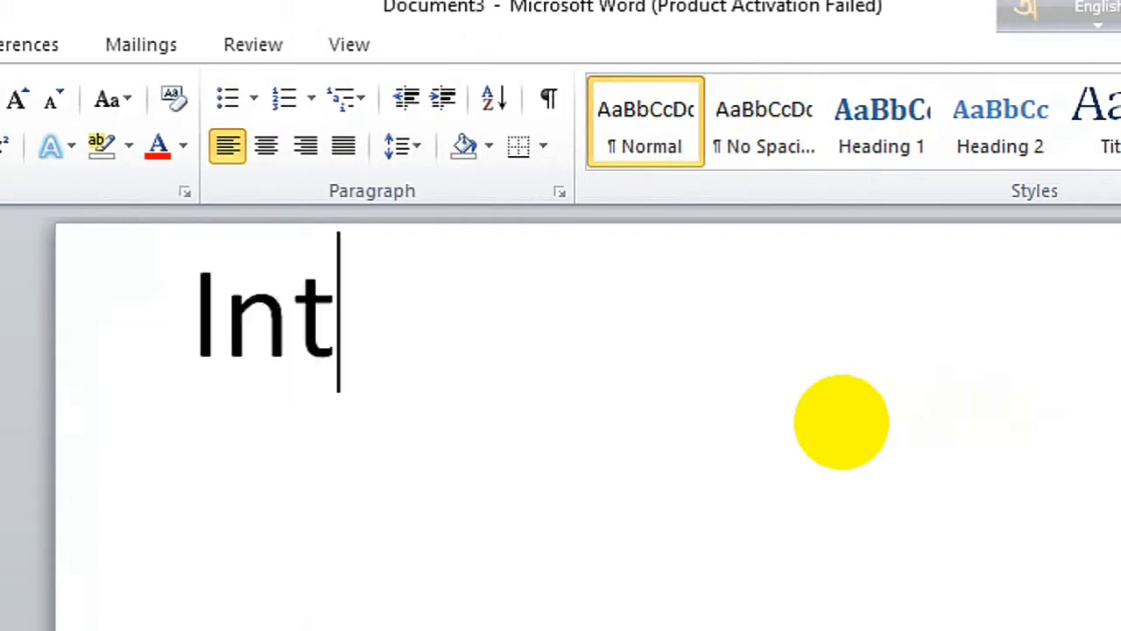
text(elli)
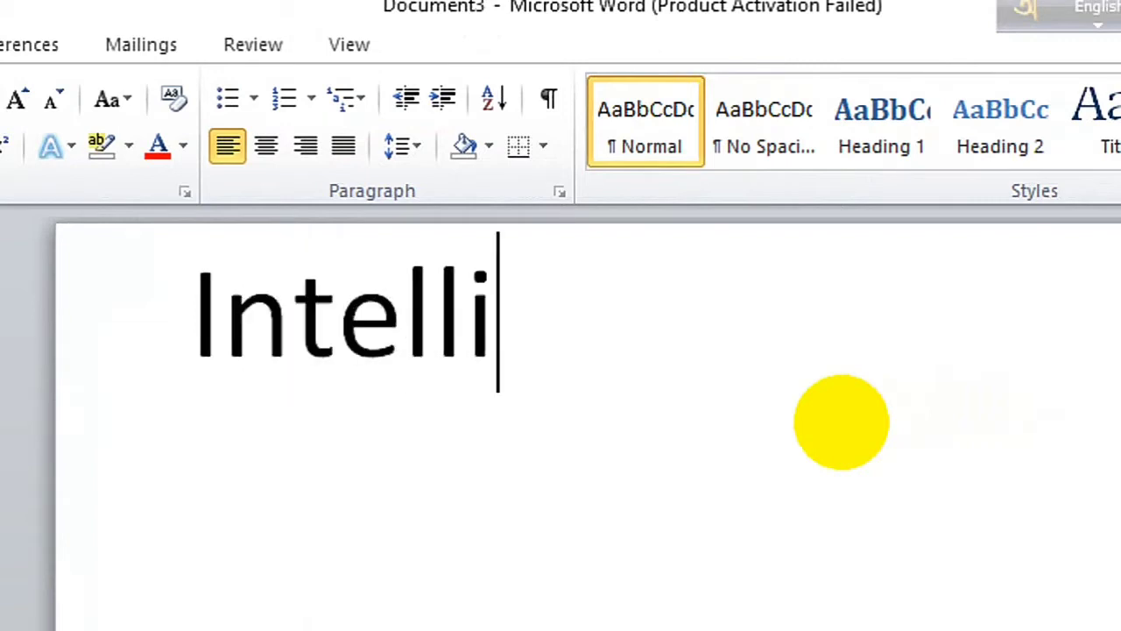
text(gent)
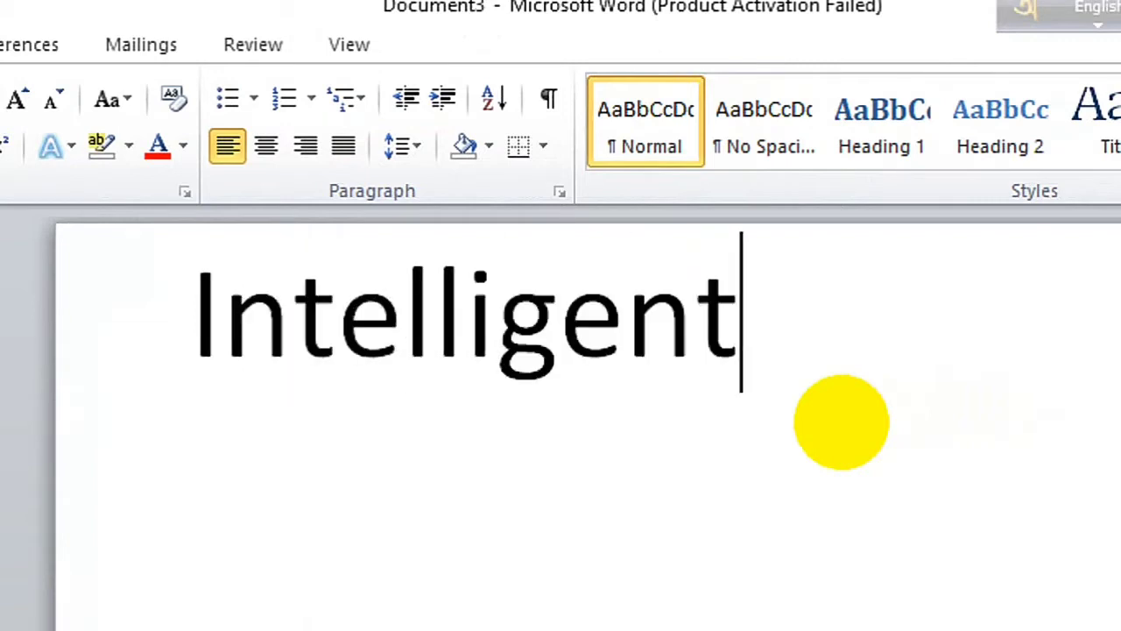
text(sia)
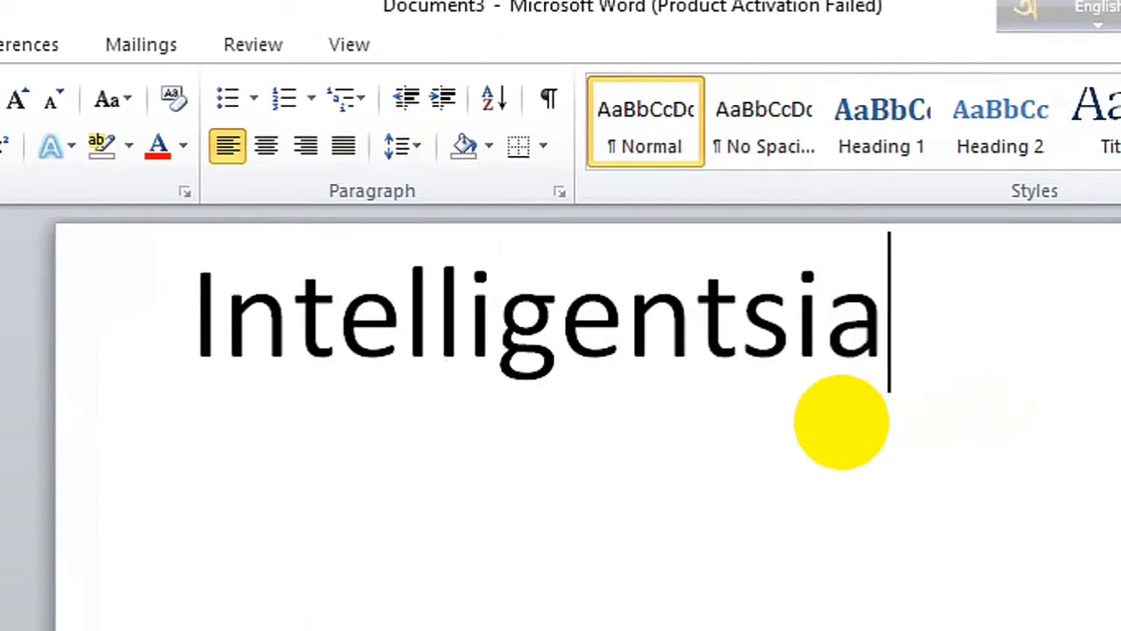
text( S)
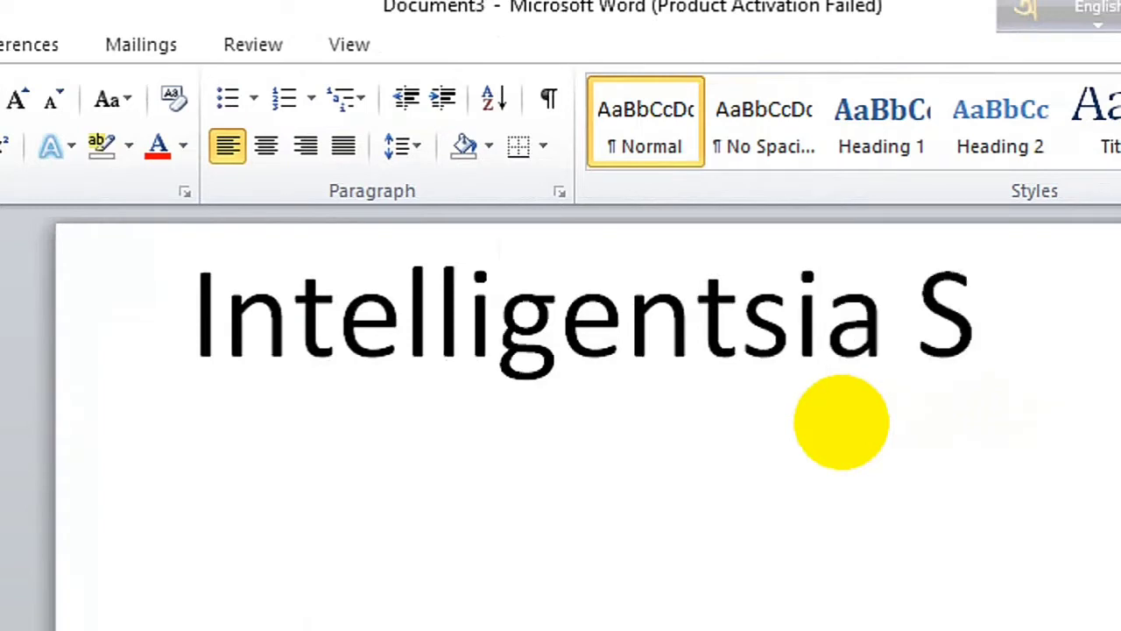
text(cho)
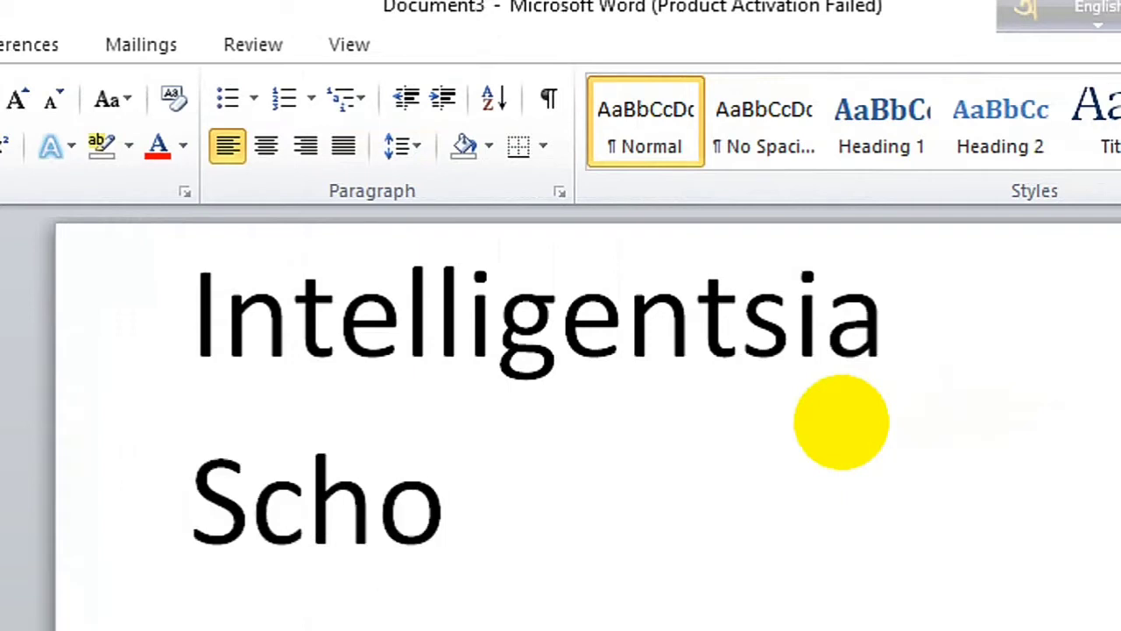
text(ol)
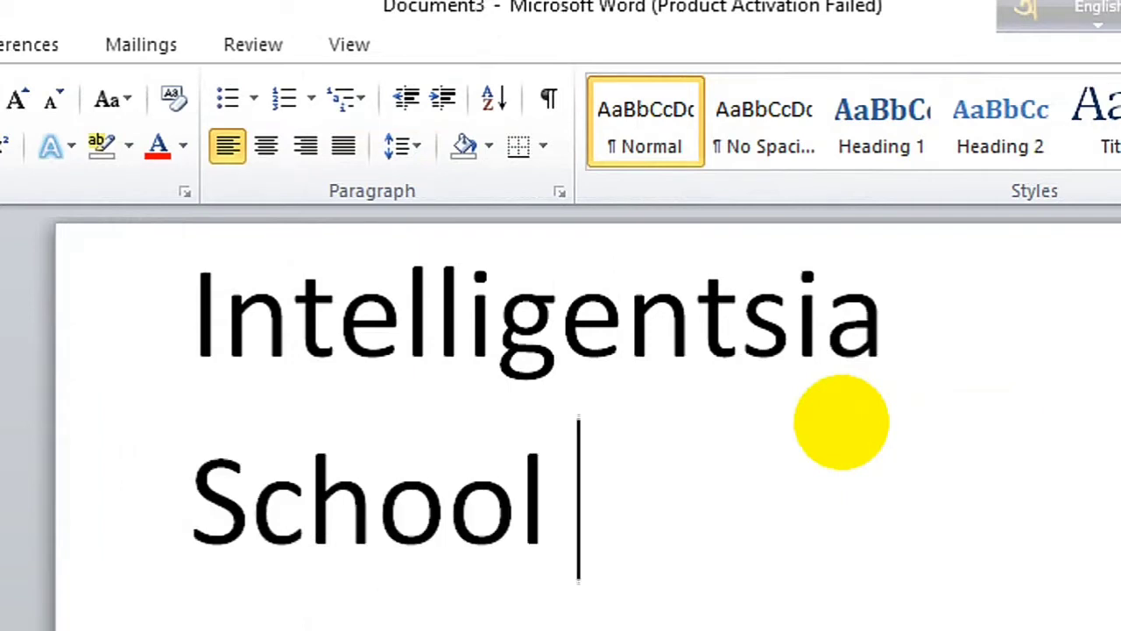
text( &)
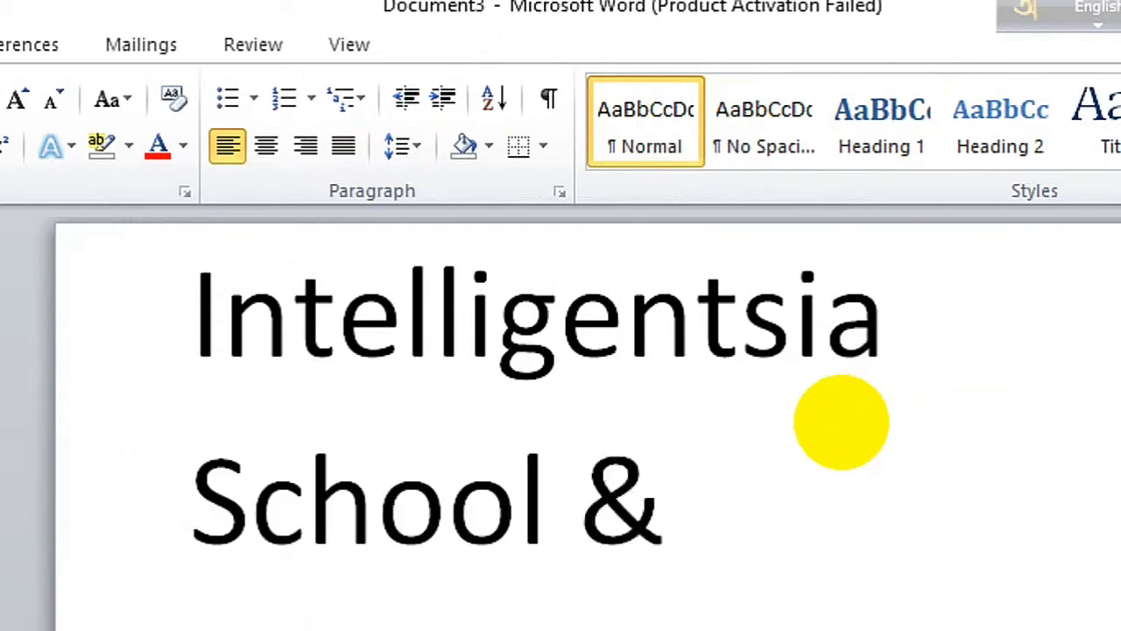
text( C)
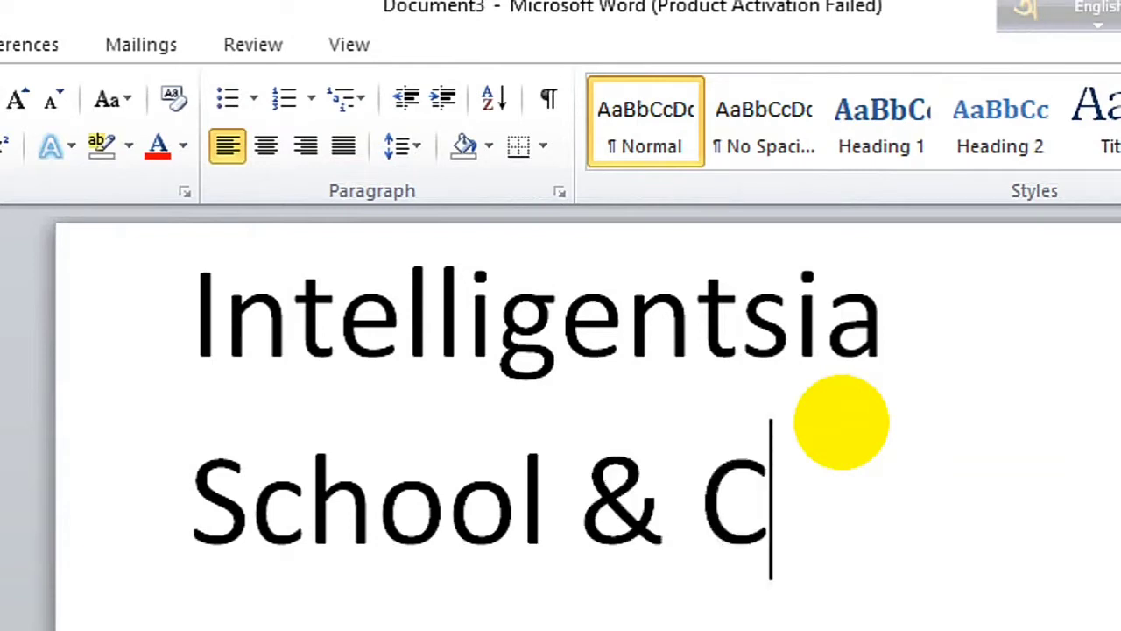
text(oll)
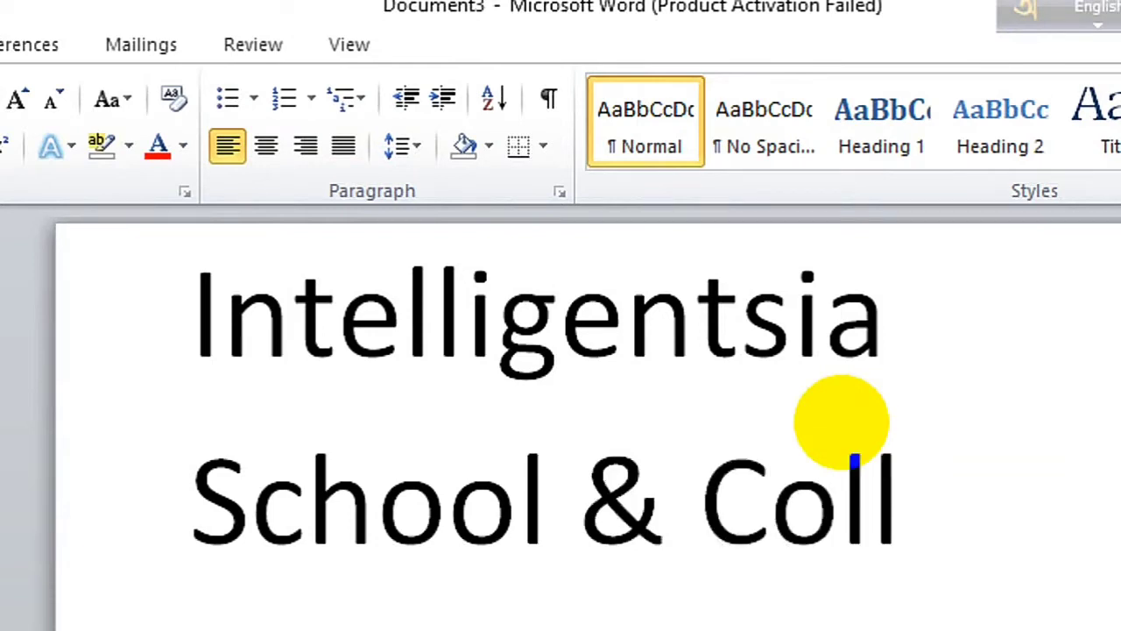
text(ege)
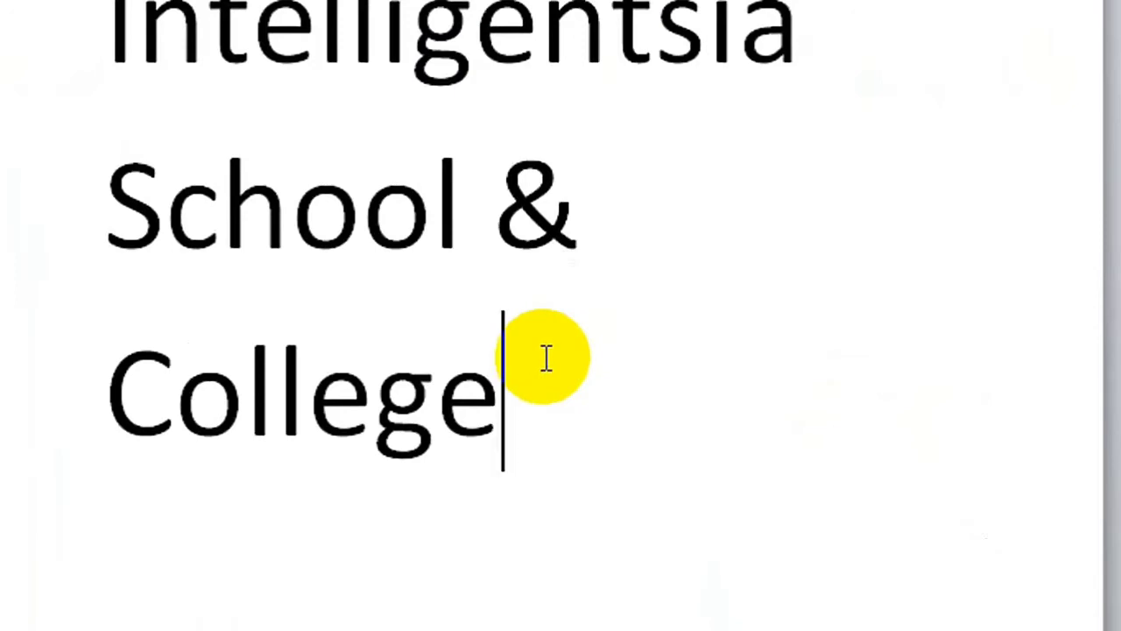
click(458, 371)
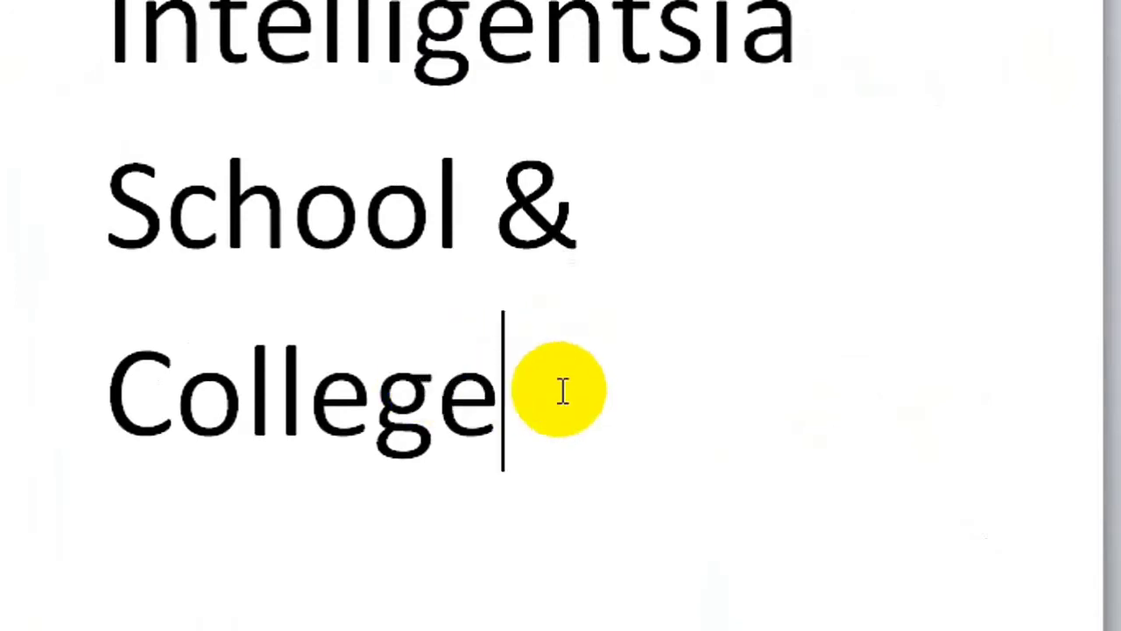
click(496, 277)
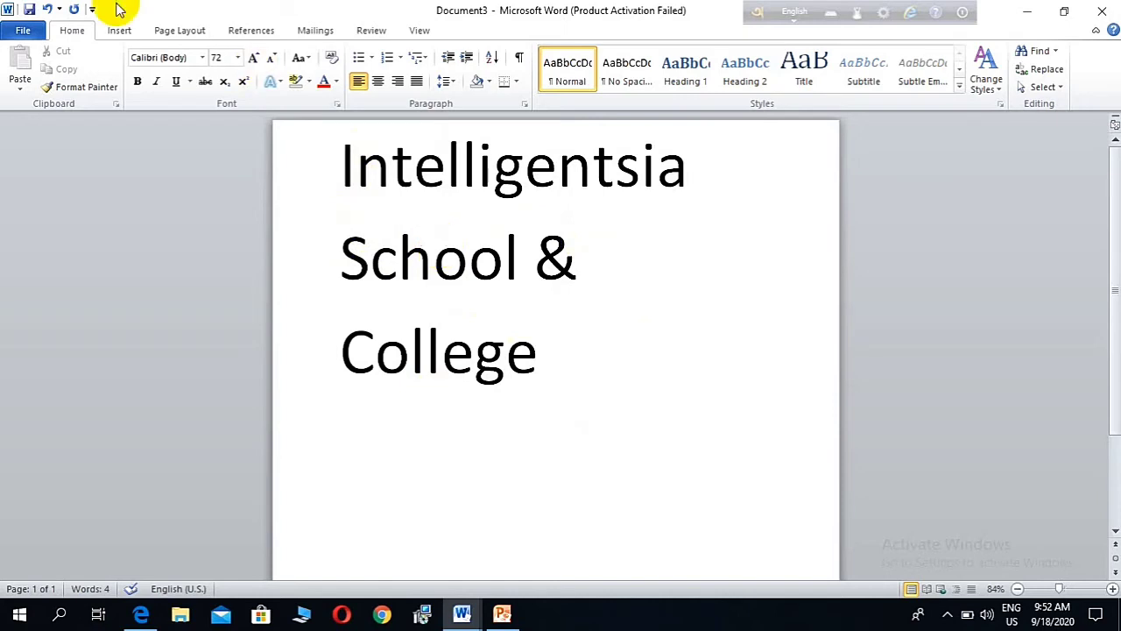
- Check the font and size lists without changes, then select all the heading text with Ctrl+A
click(203, 58)
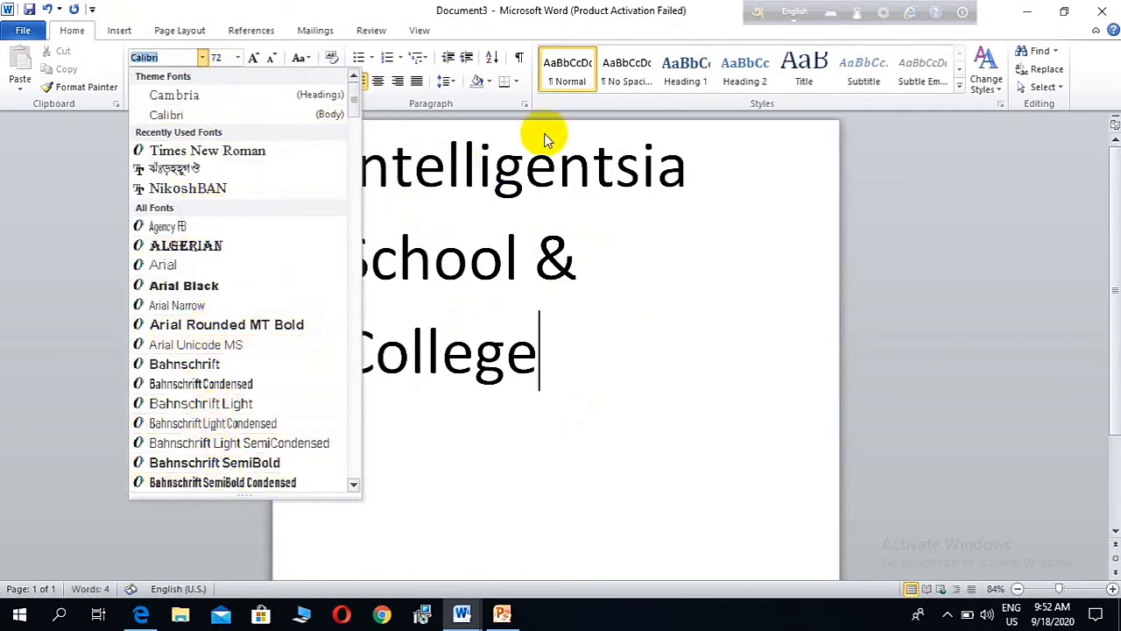
click(484, 221)
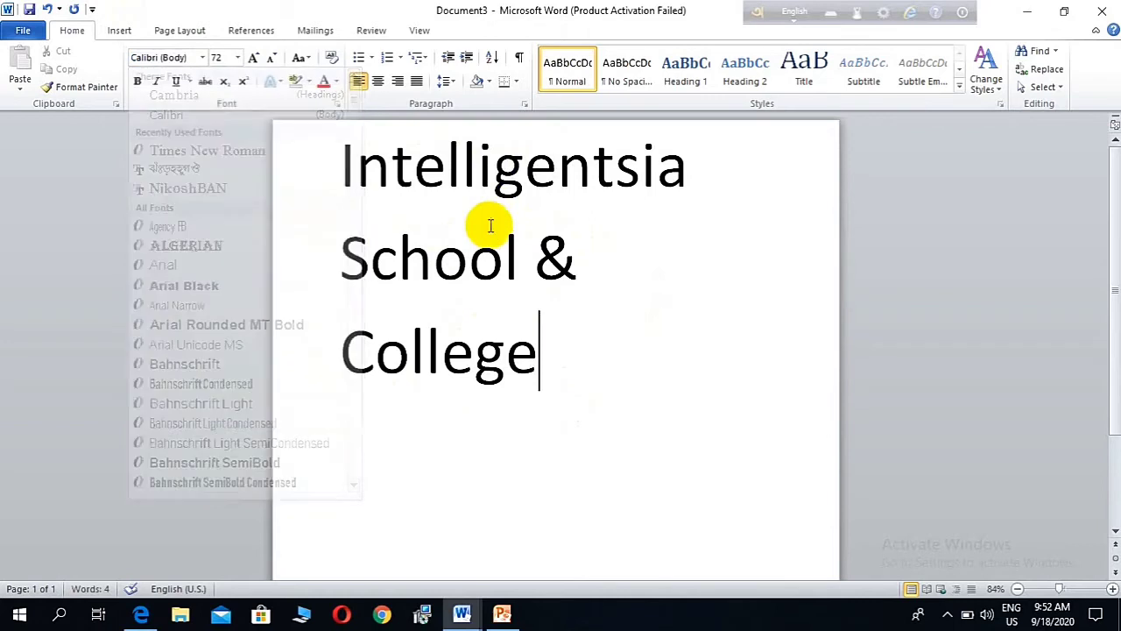
click(239, 58)
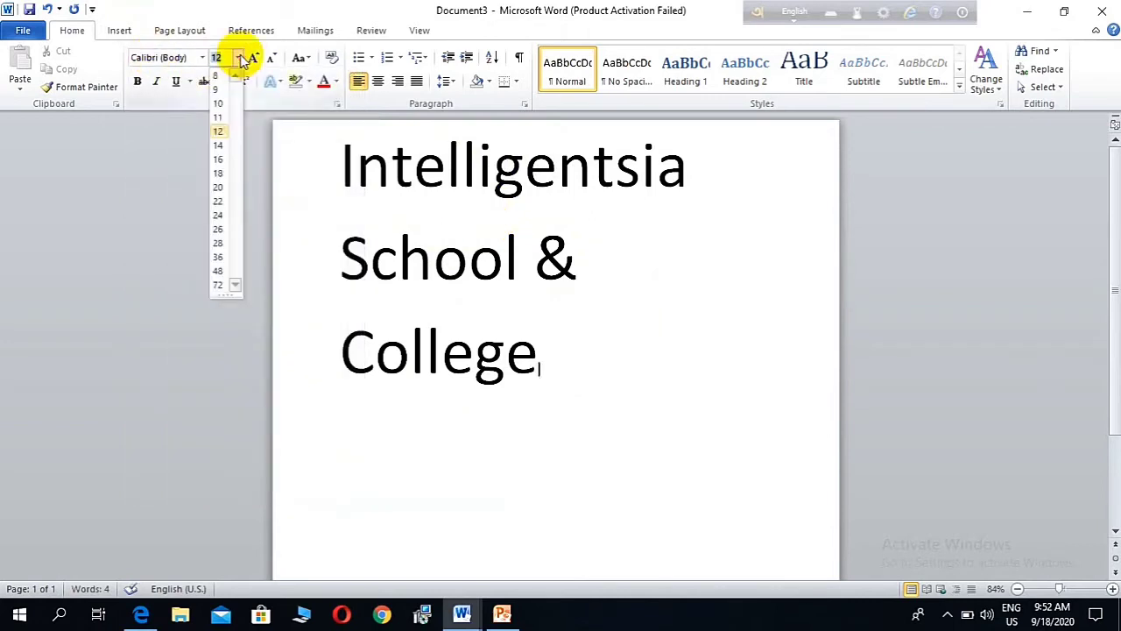
click(298, 256)
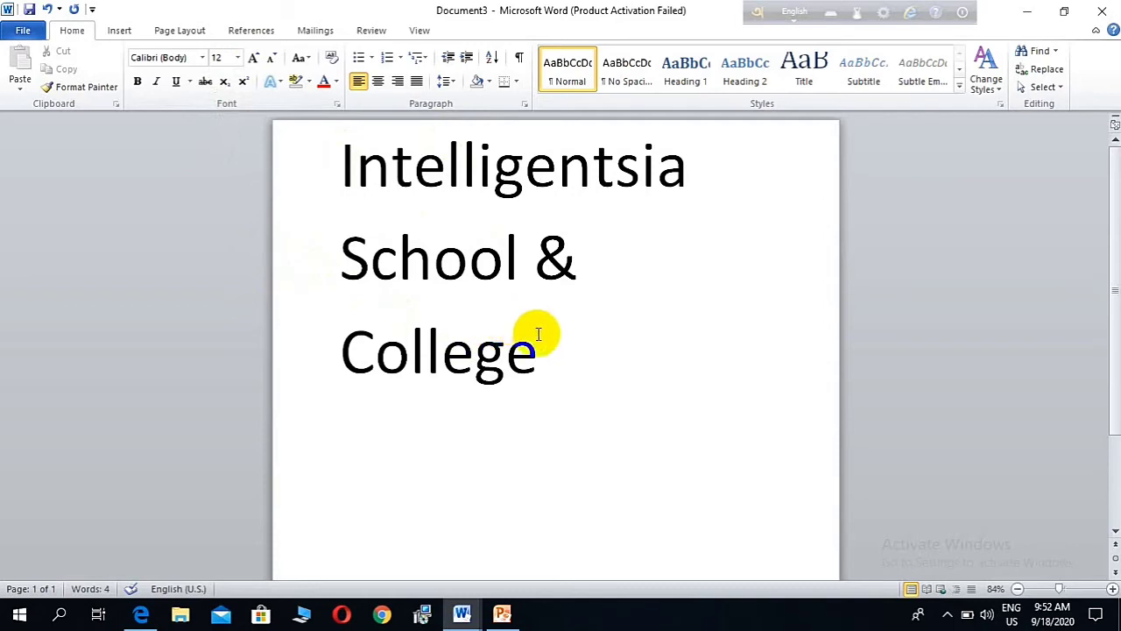
key(ctrl+a)
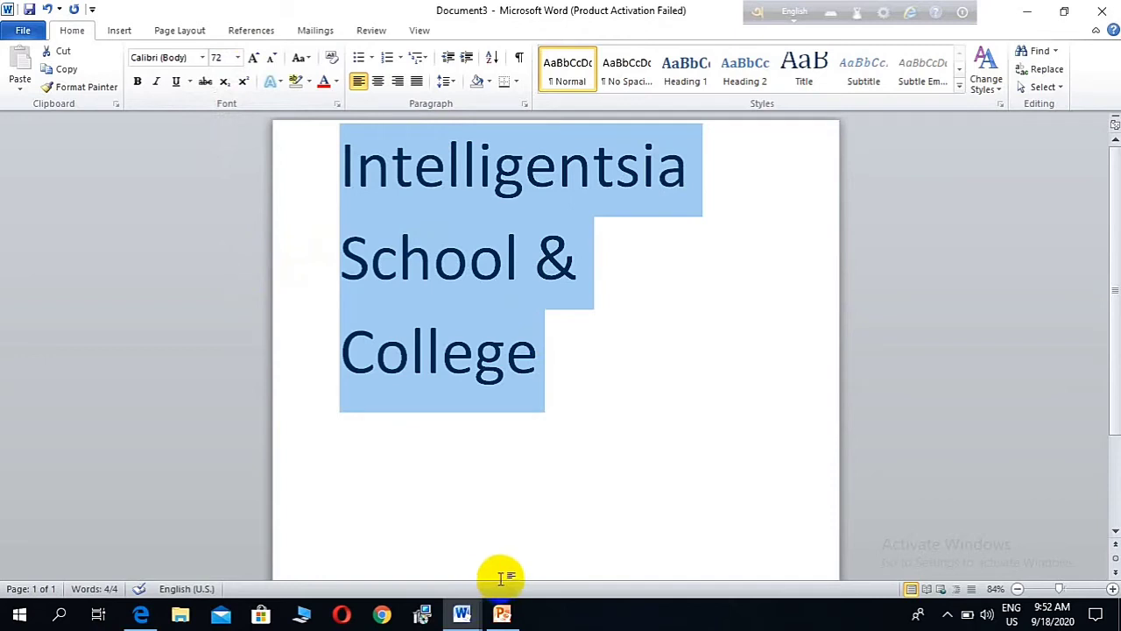
- Switch the heading's font from Calibri to Times New Roman
click(202, 58)
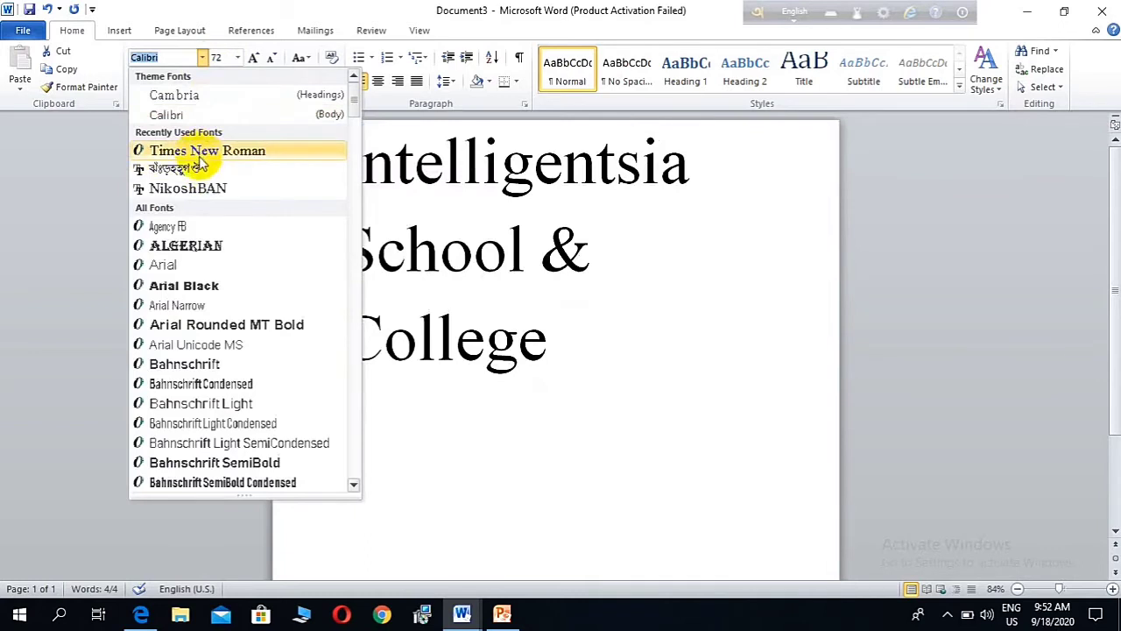
click(200, 153)
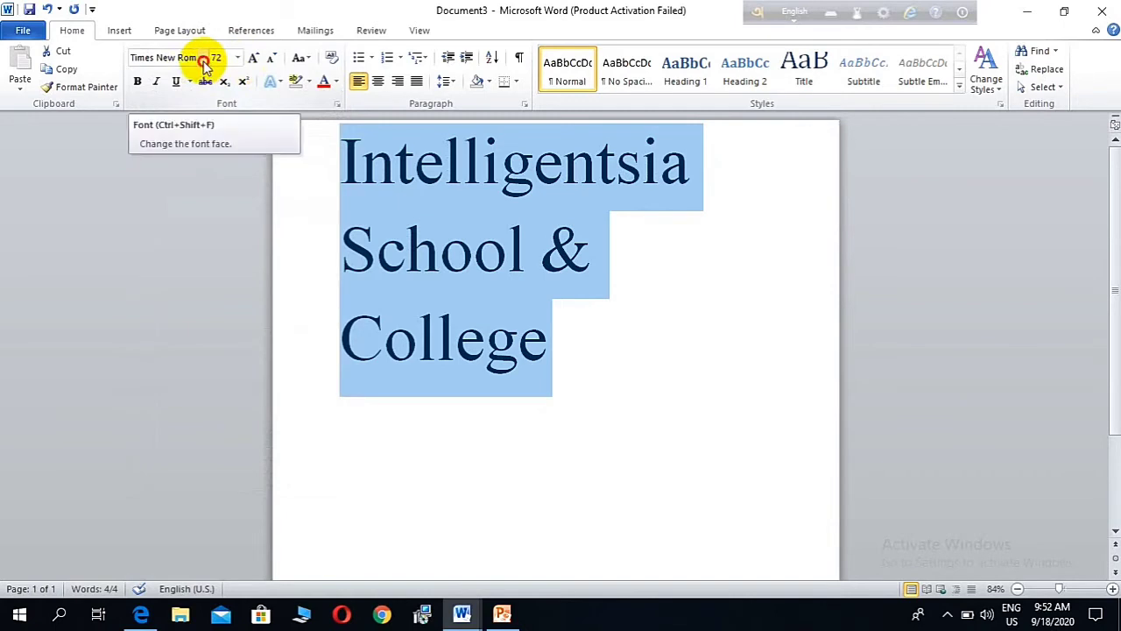
click(204, 60)
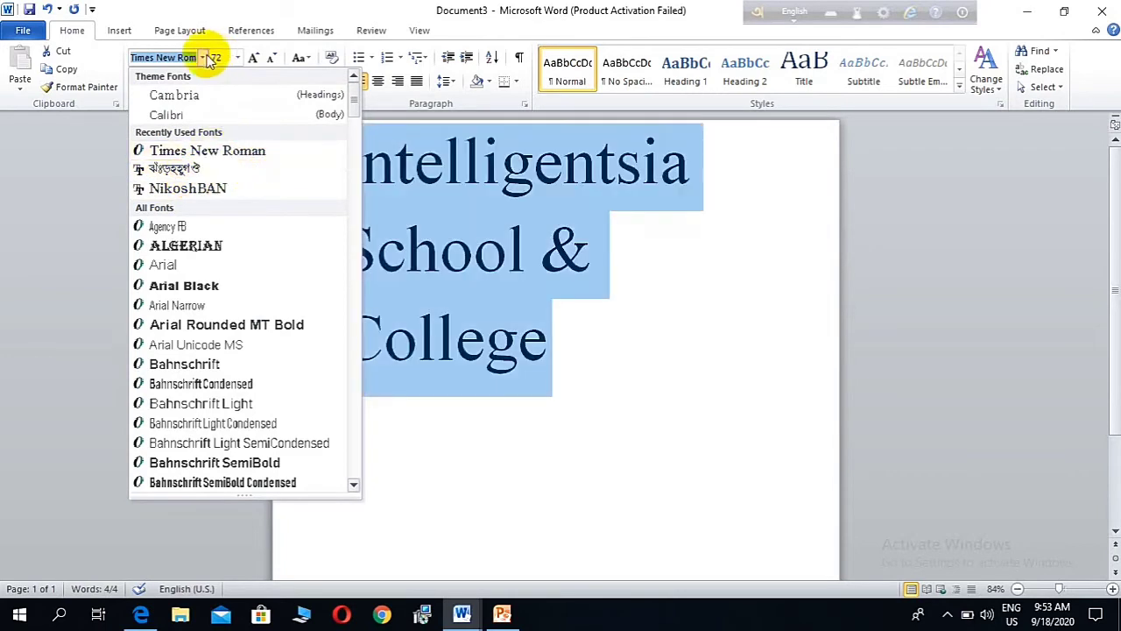
click(252, 151)
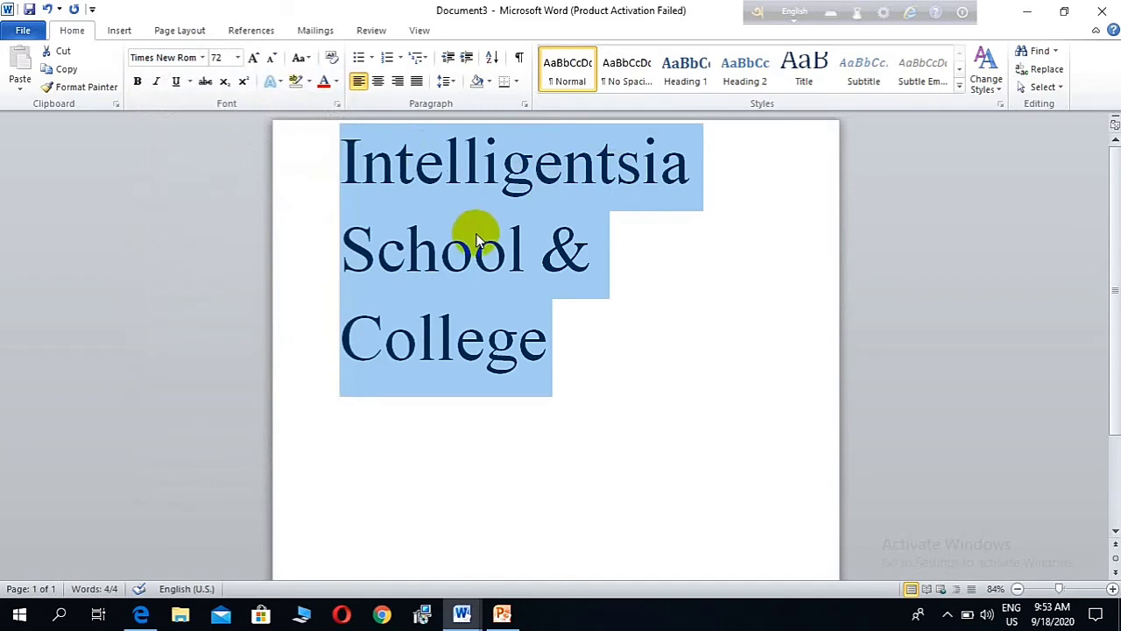
- Resize the Times New Roman heading from 72 to 36 pt so it fits one line
click(1084, 589)
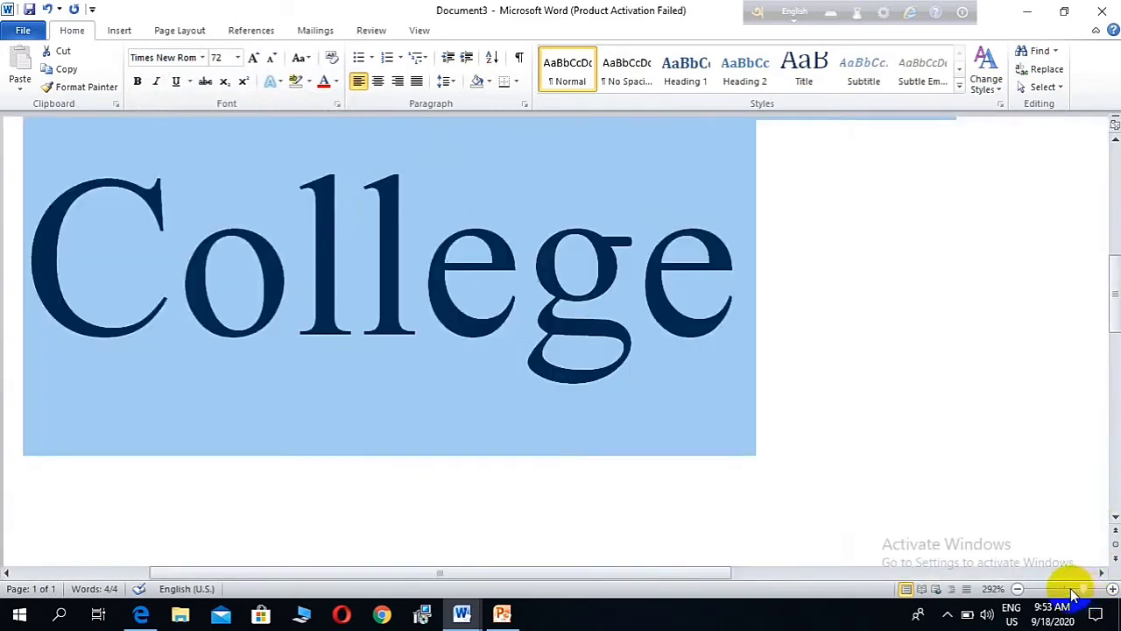
click(1071, 589)
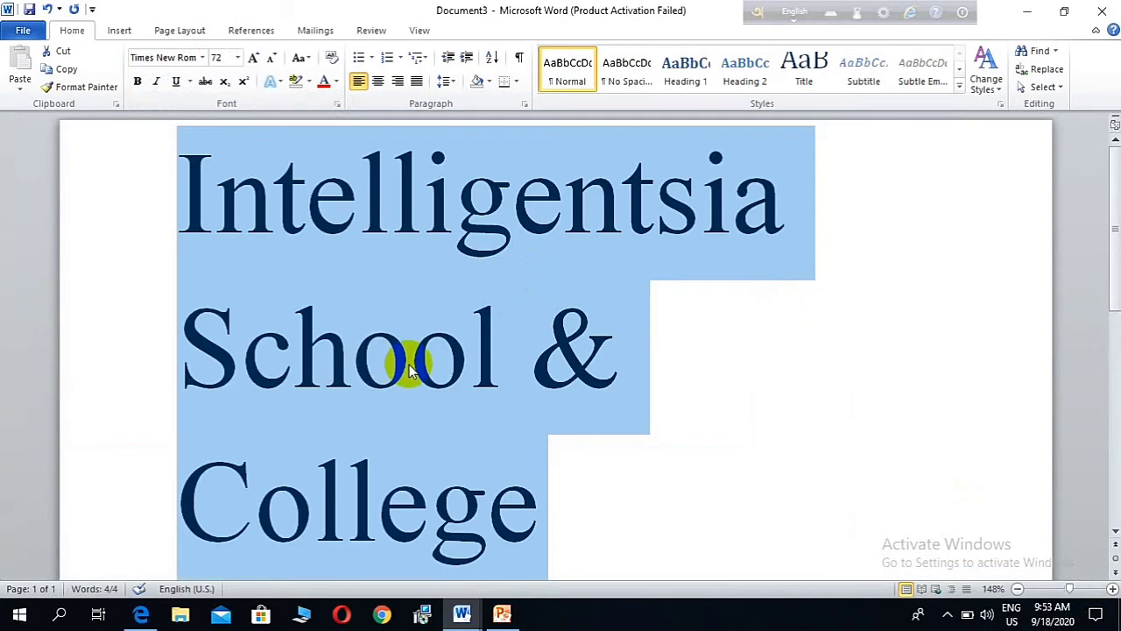
click(236, 58)
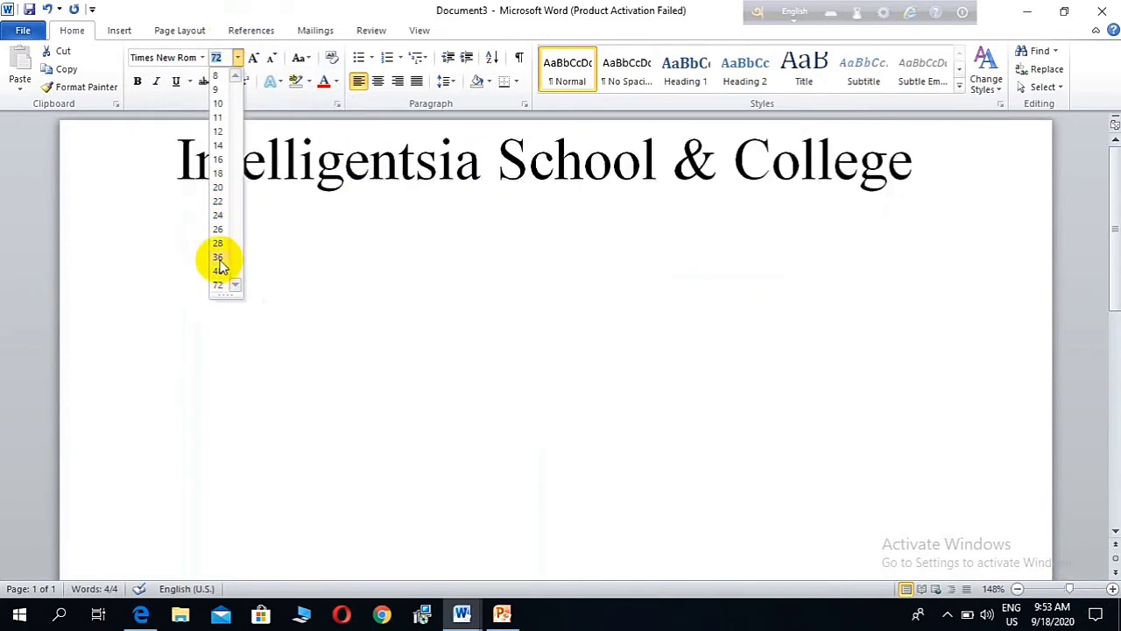
click(218, 259)
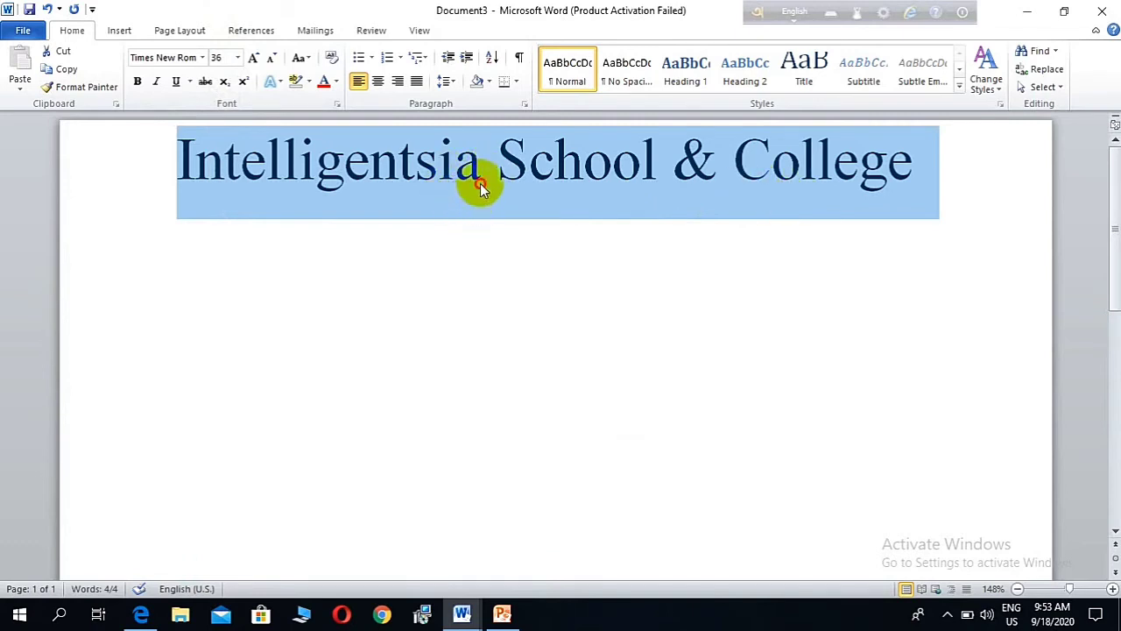
- Select 'Intelligentsia' and colour it gold, leaving 'School & College' black
click(480, 183)
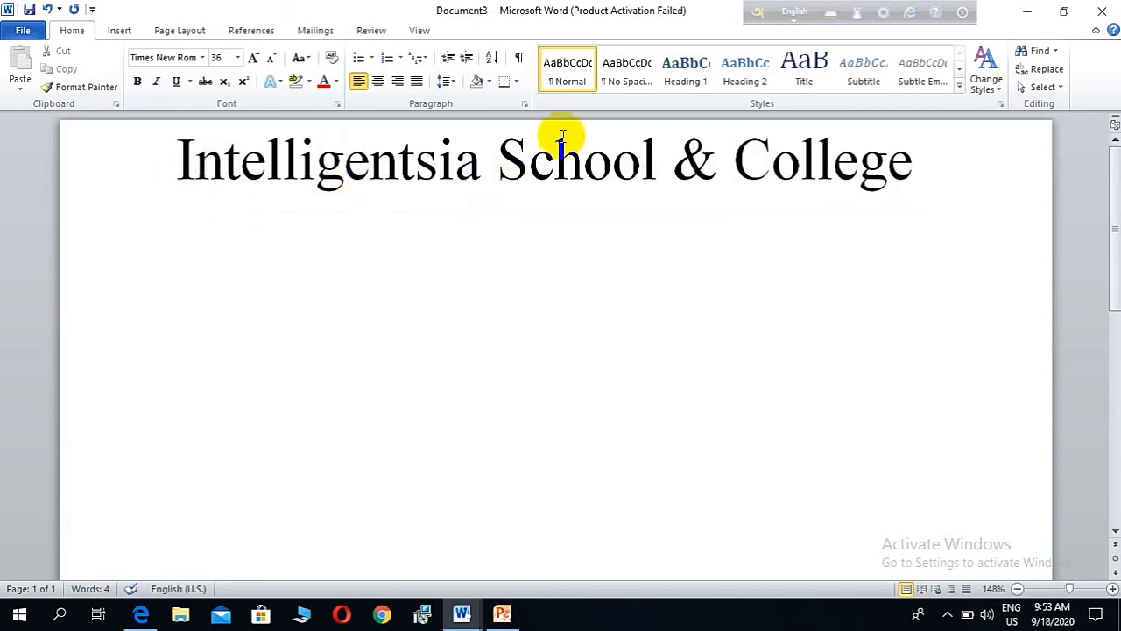
drag(478, 170, 178, 155)
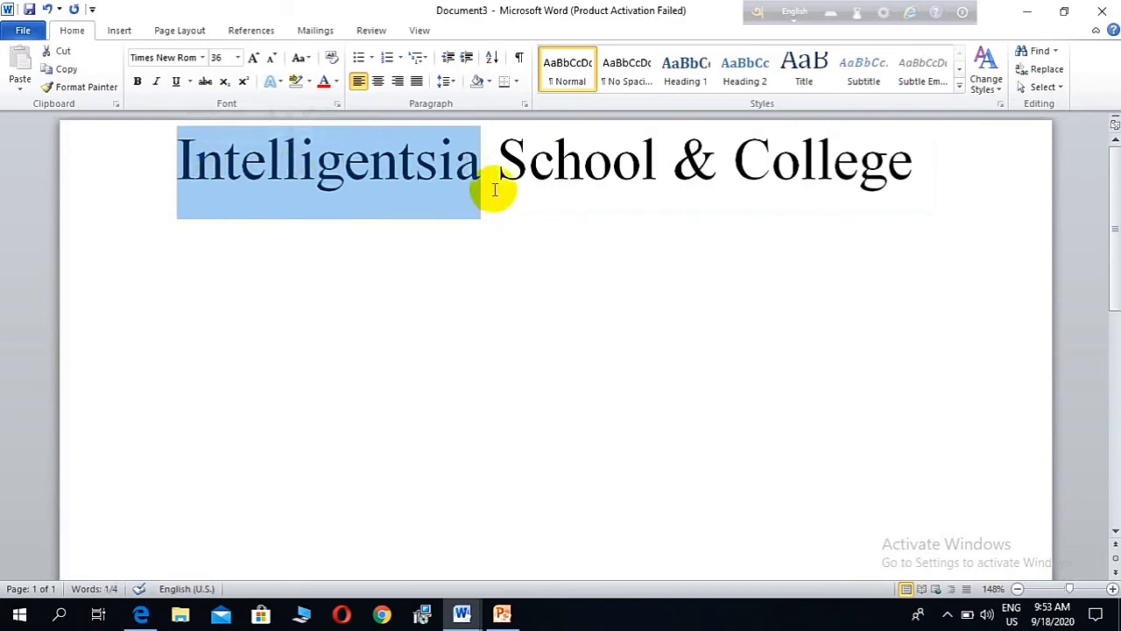
click(323, 85)
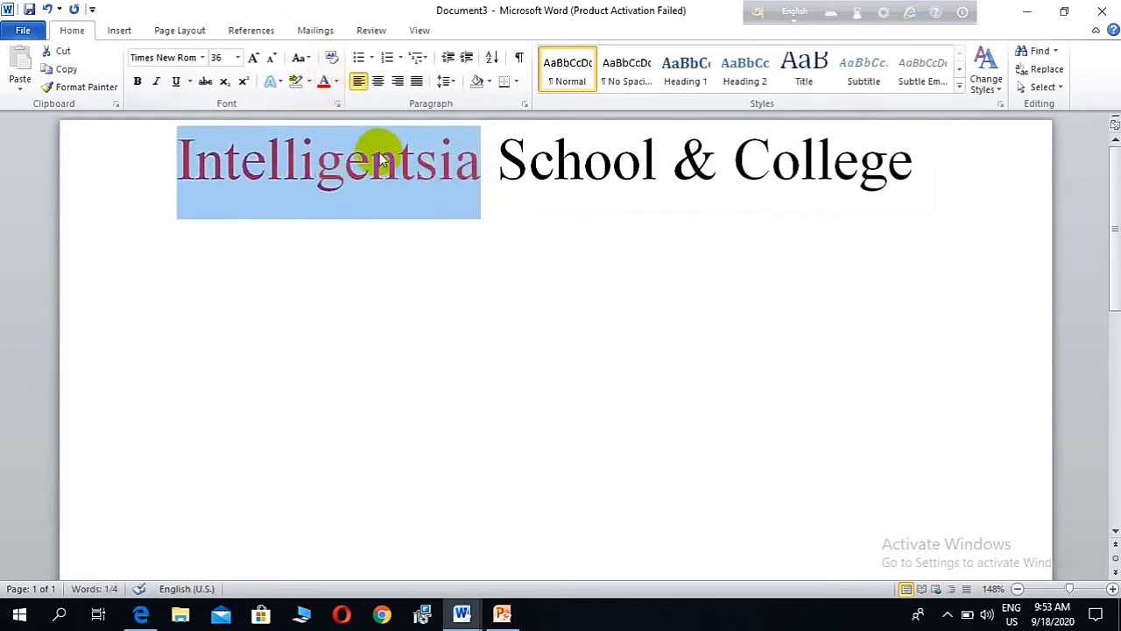
click(336, 83)
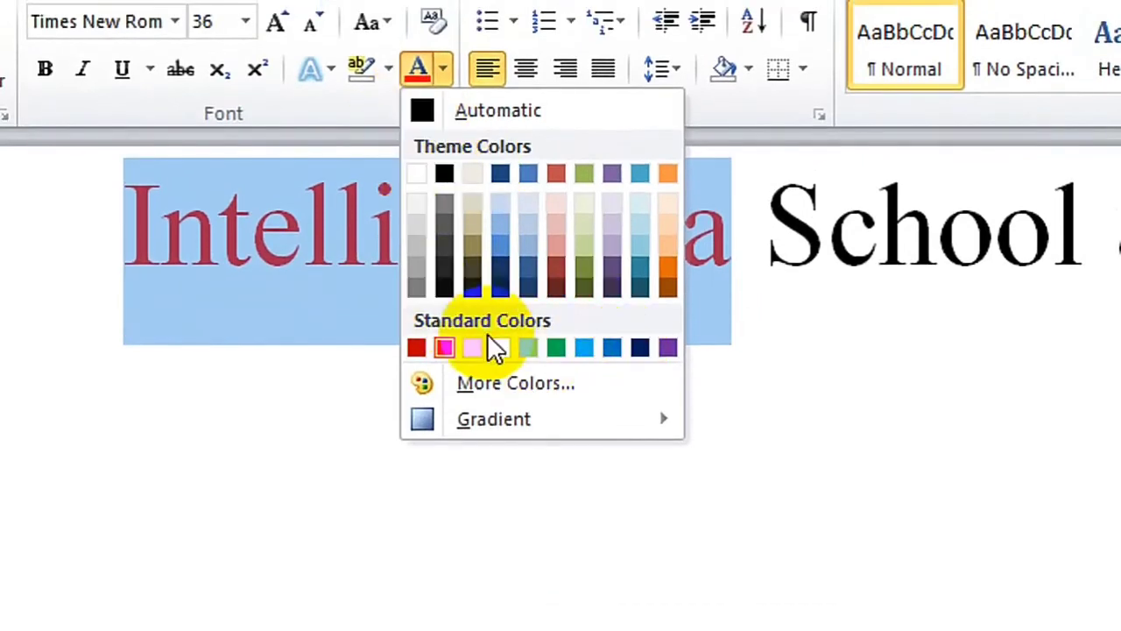
click(473, 349)
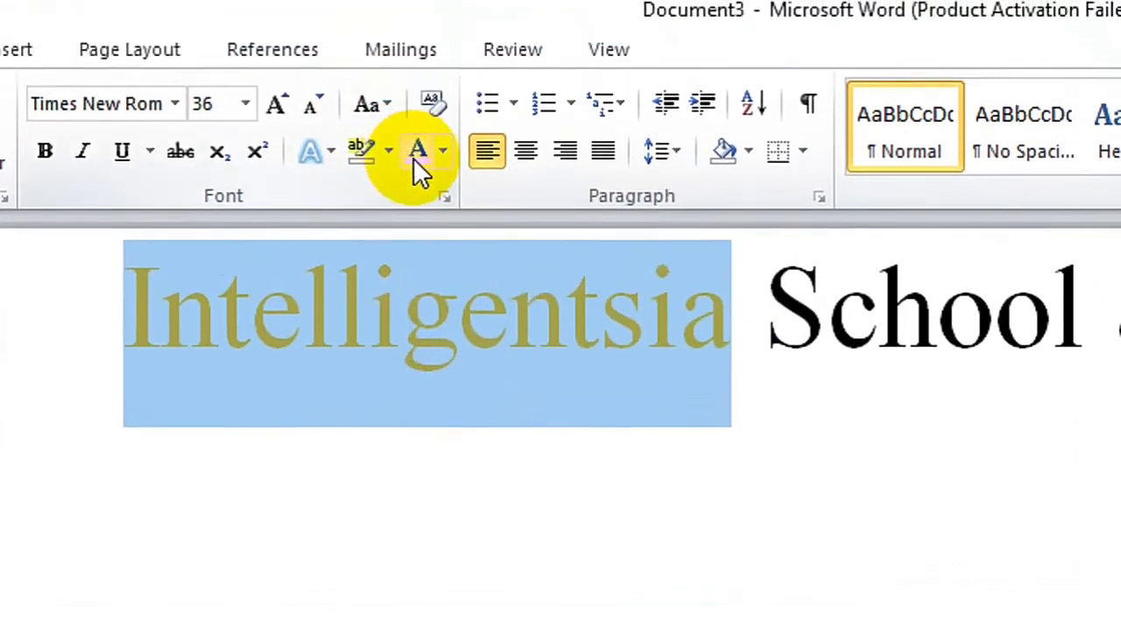
click(749, 340)
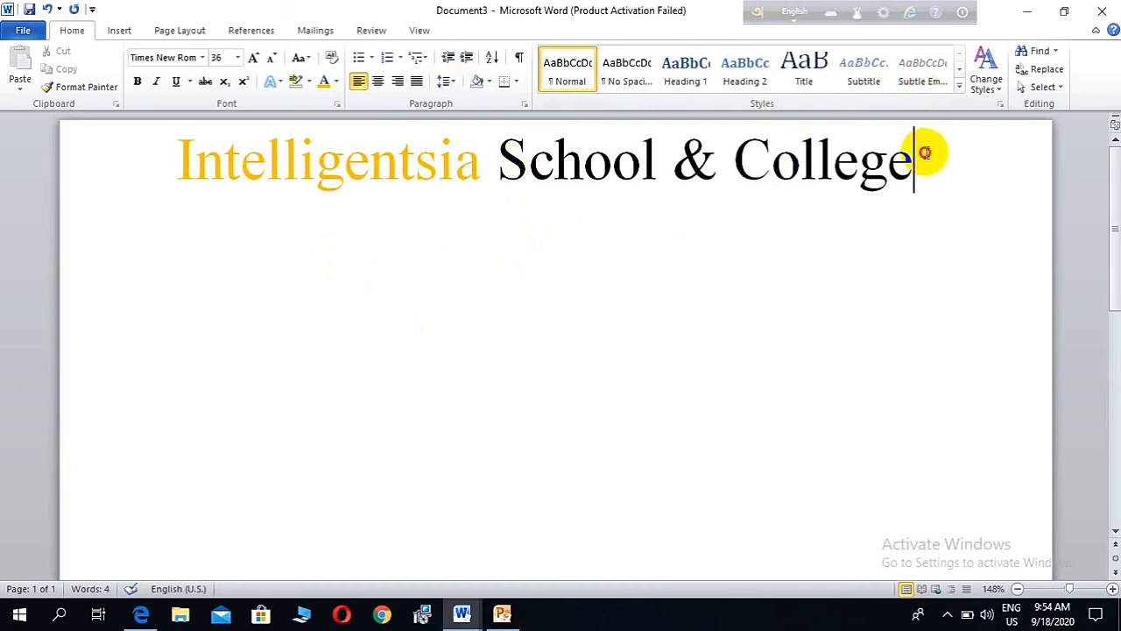
- Select the whole heading line and apply underline, italic and bold
drag(918, 150, 409, 140)
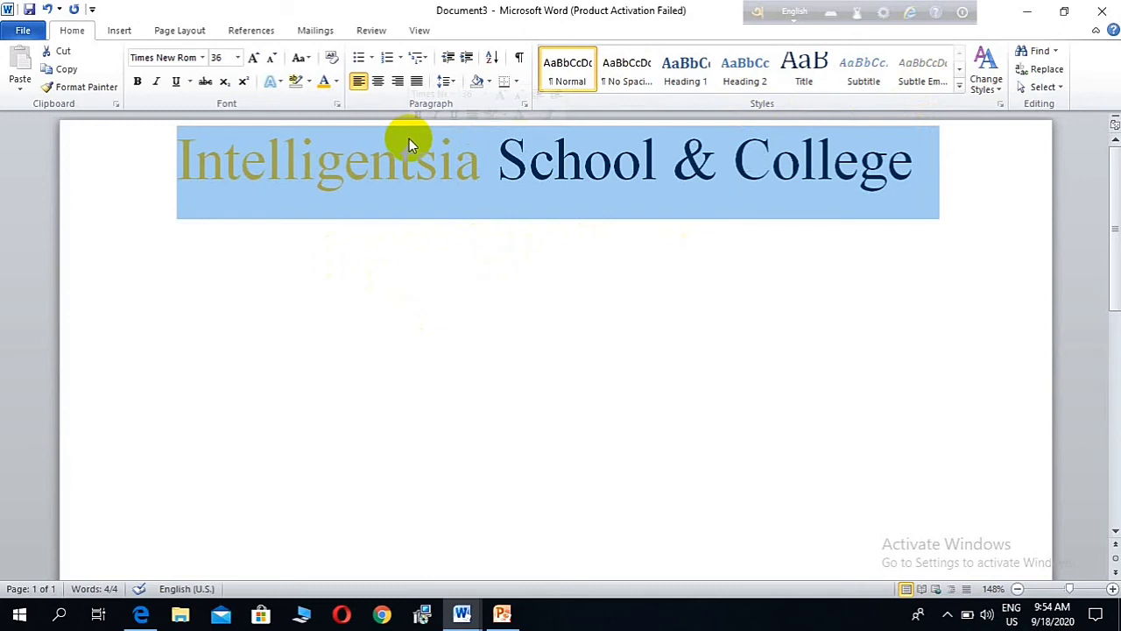
click(175, 84)
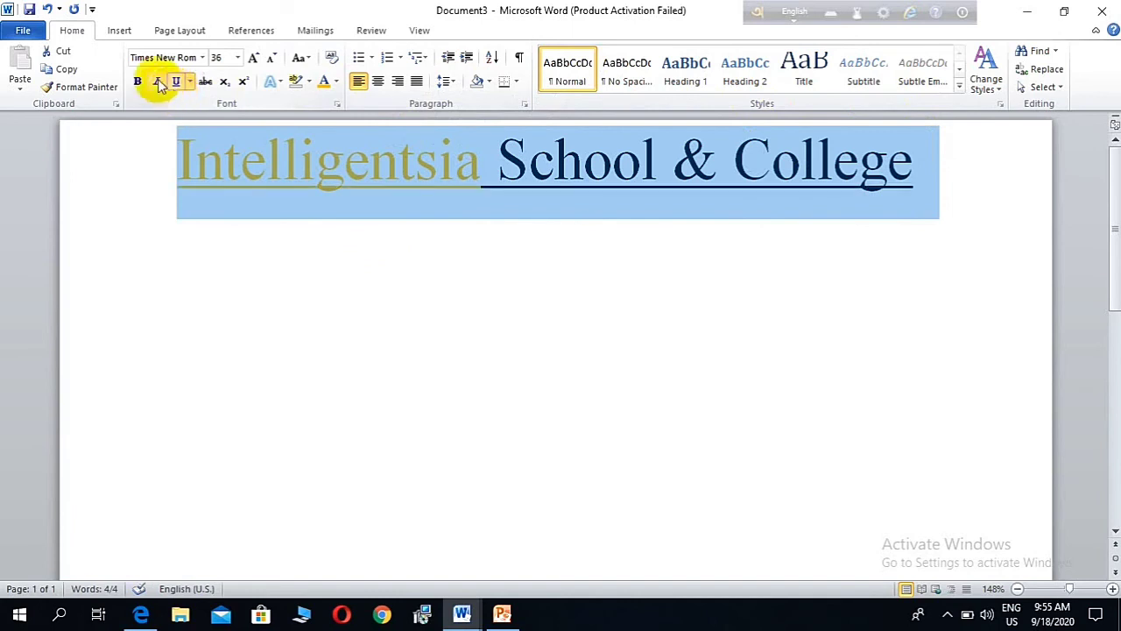
click(158, 83)
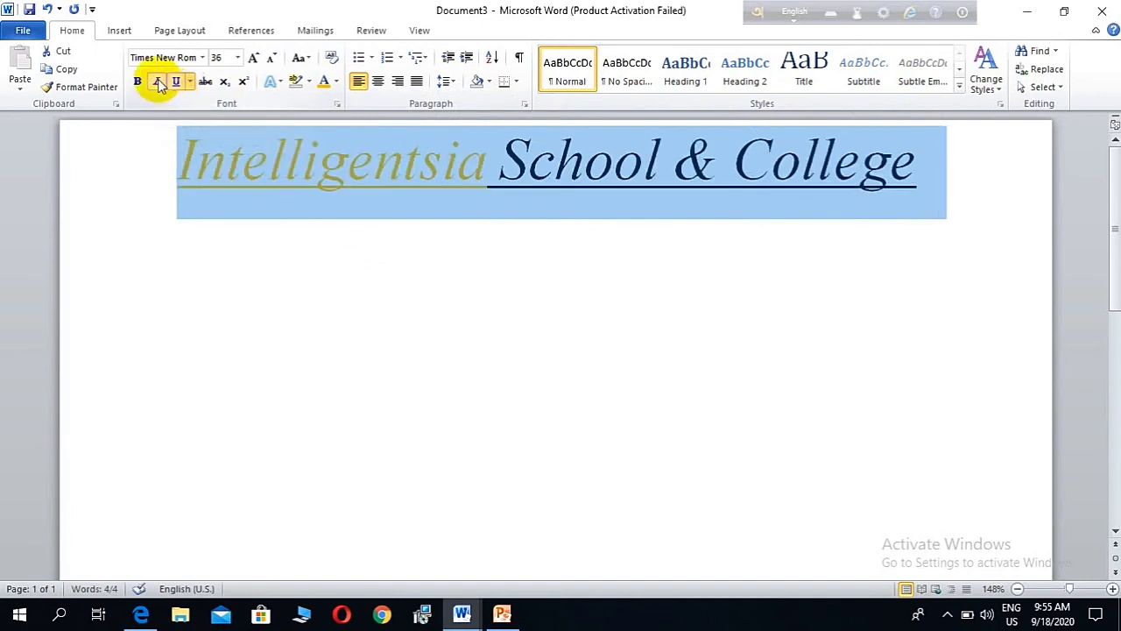
click(144, 79)
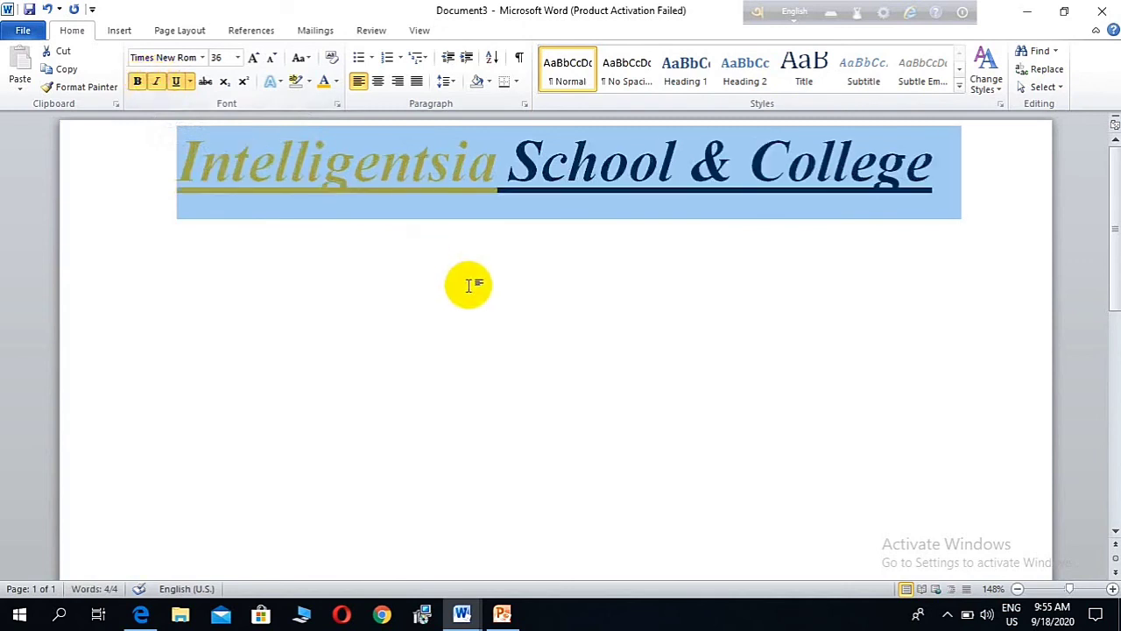
- Set 'Intelligentsia School & College' in the Vivaldi script font at 36 pt
click(202, 58)
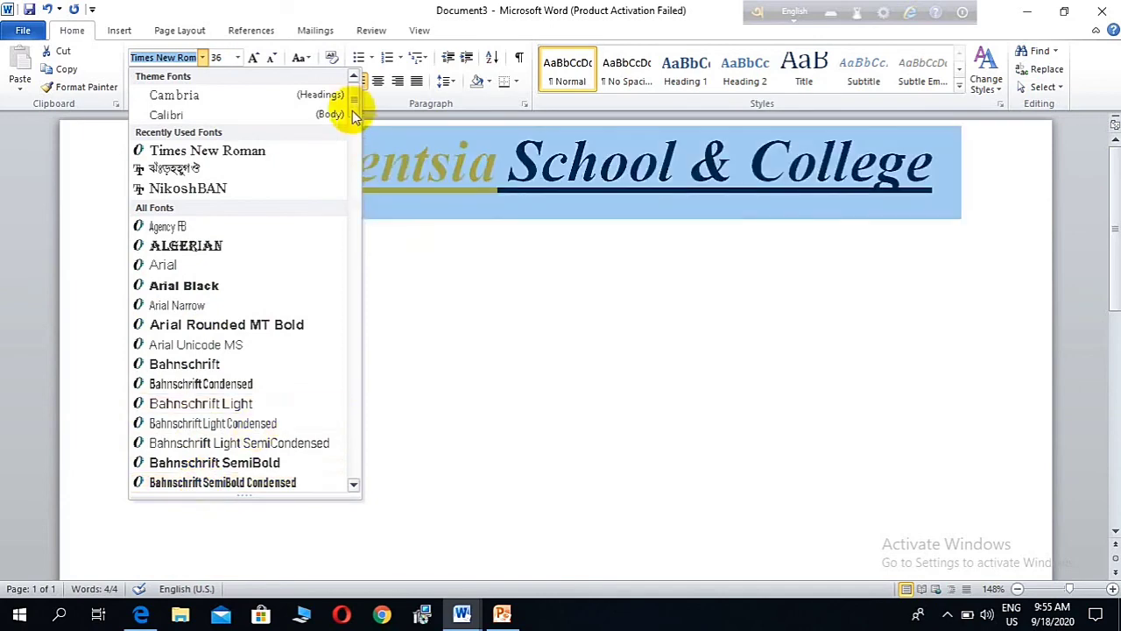
scroll(333, 220, down, 3)
scroll(332, 321, down, 10)
scroll(333, 453, down, 20)
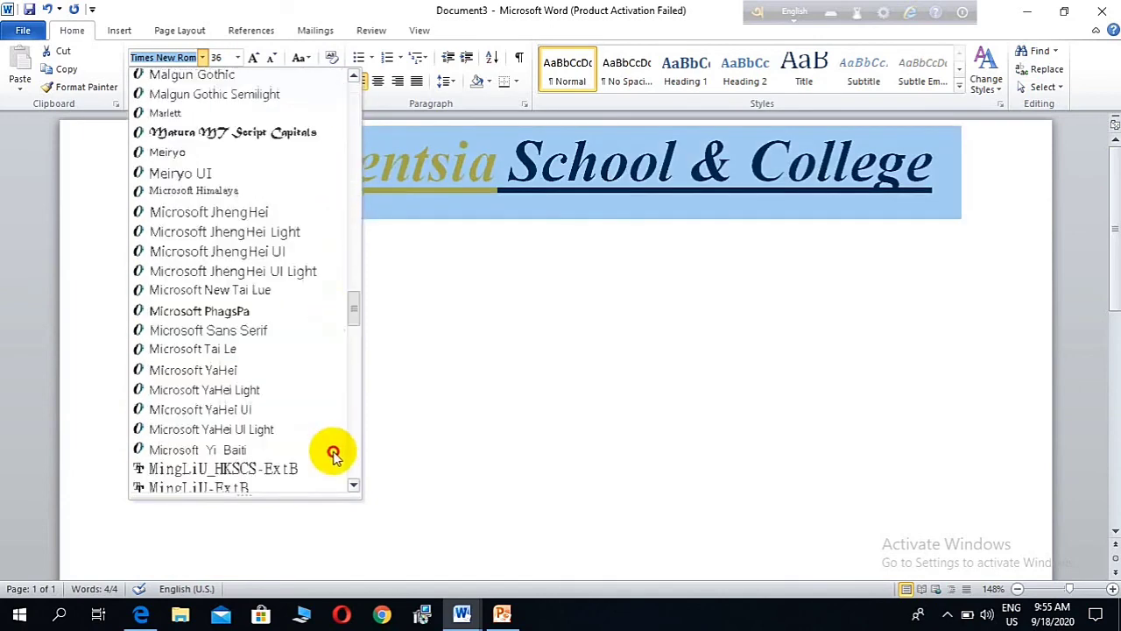
scroll(331, 453, down, 20)
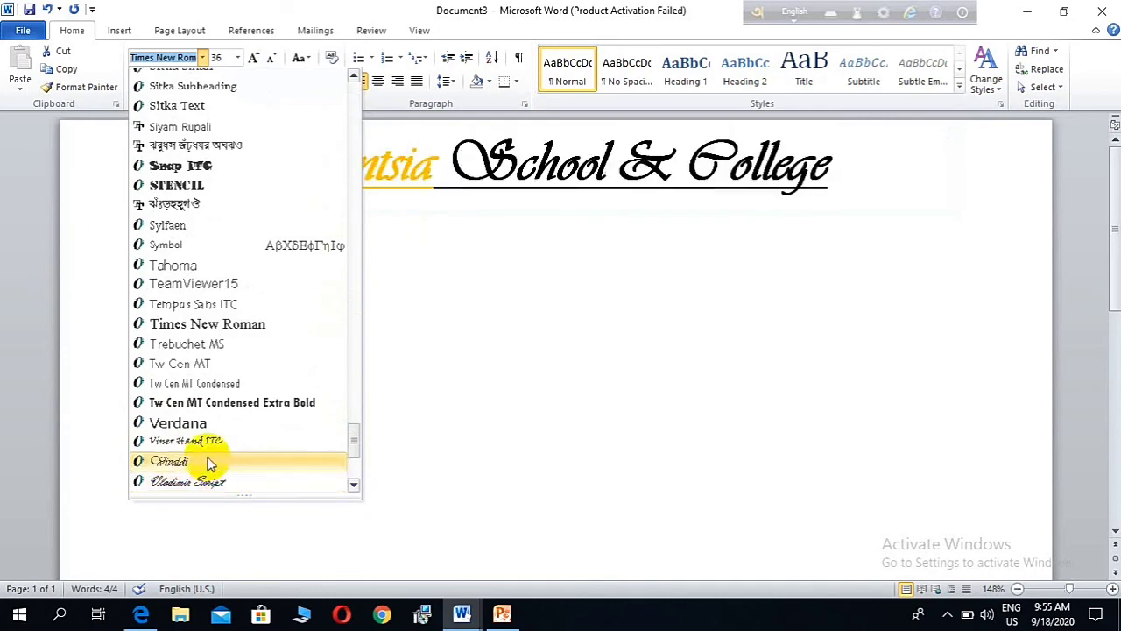
click(208, 461)
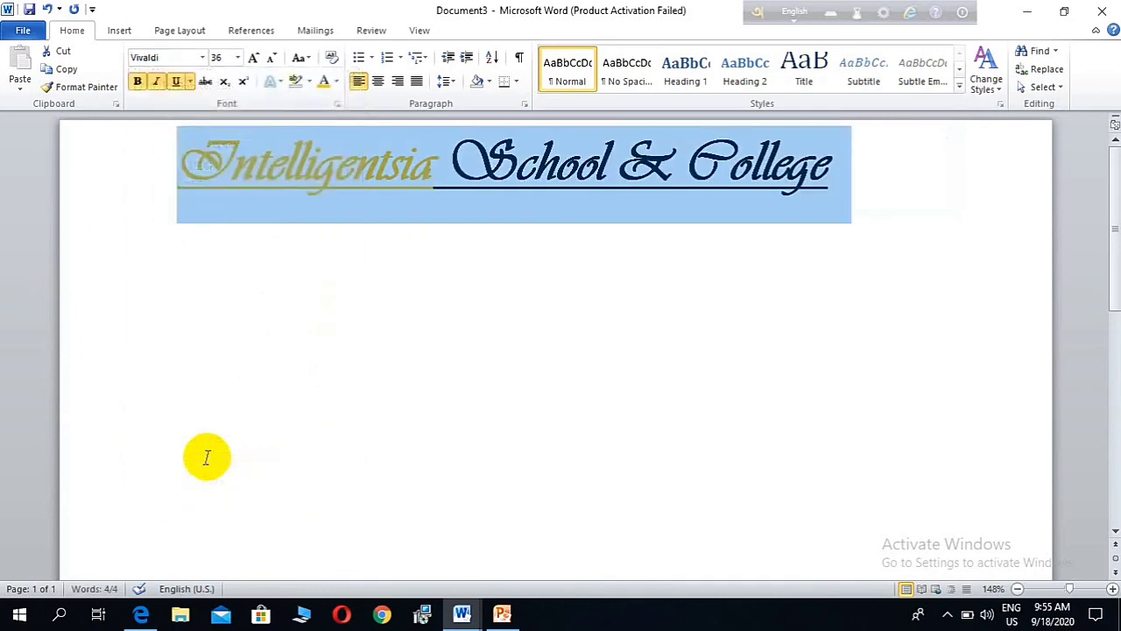